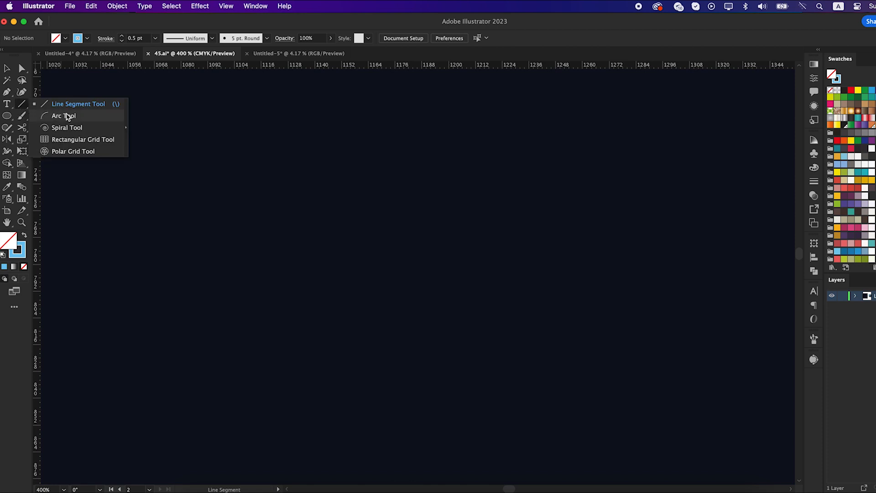
# Draw a vertical line about 108 pt long and copy it to its right to form a pair about 6.9 pt wide
pyautogui.click(78, 105)
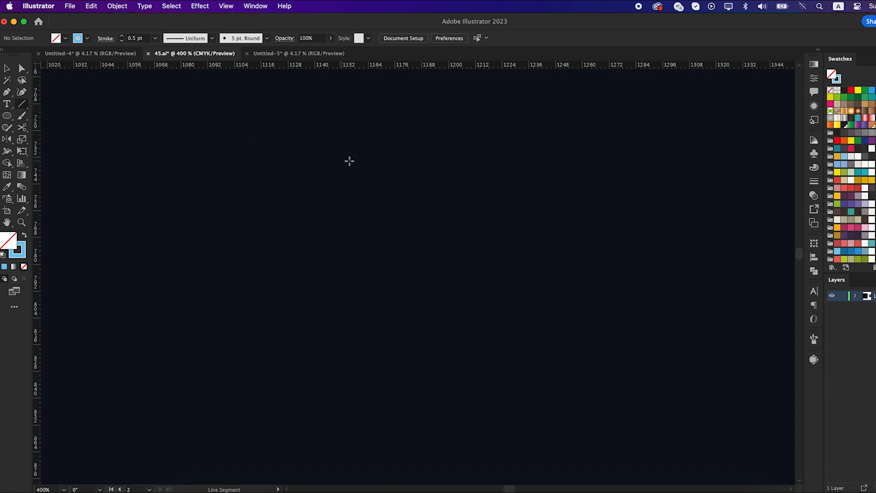
pyautogui.moveTo(329, 153); pyautogui.dragTo(343, 393)
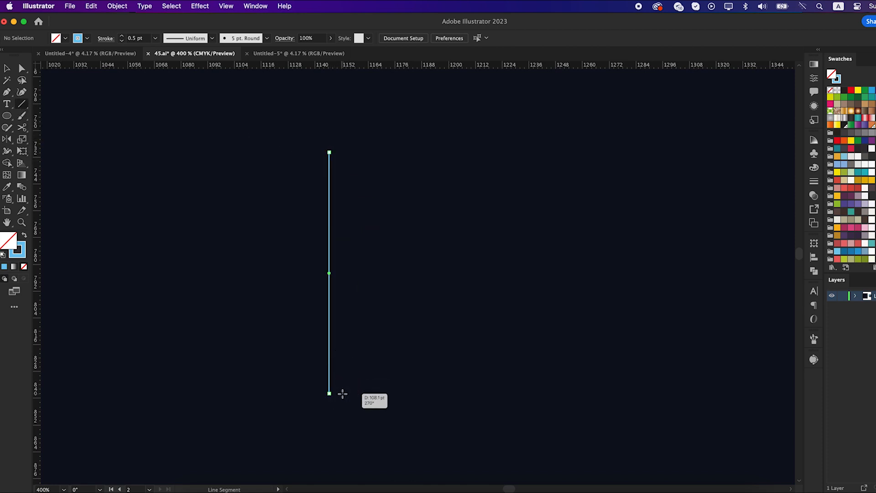
pyautogui.press('v')
pyautogui.click(371, 323)
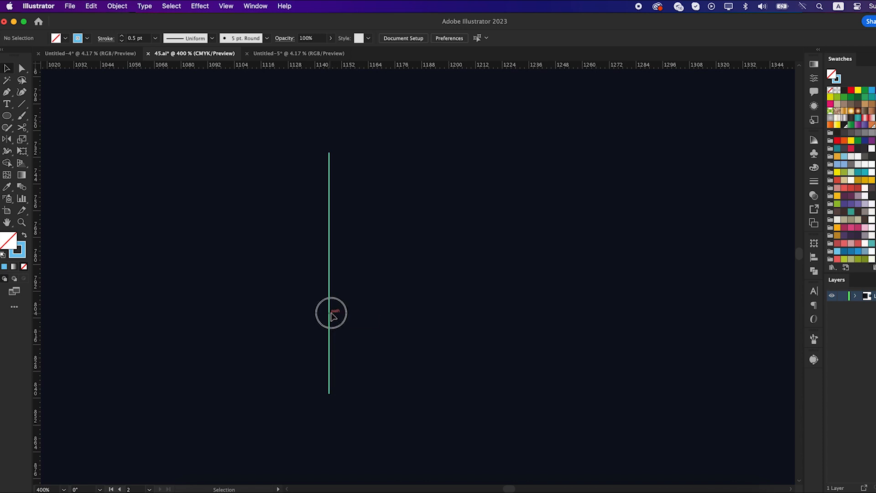
pyautogui.moveTo(331, 315); pyautogui.dragTo(346, 318)
pyautogui.click(367, 295)
# Duplicate the pair of lines to the right at equal spacing until there are nine pairs
pyautogui.moveTo(391, 226); pyautogui.dragTo(348, 304)
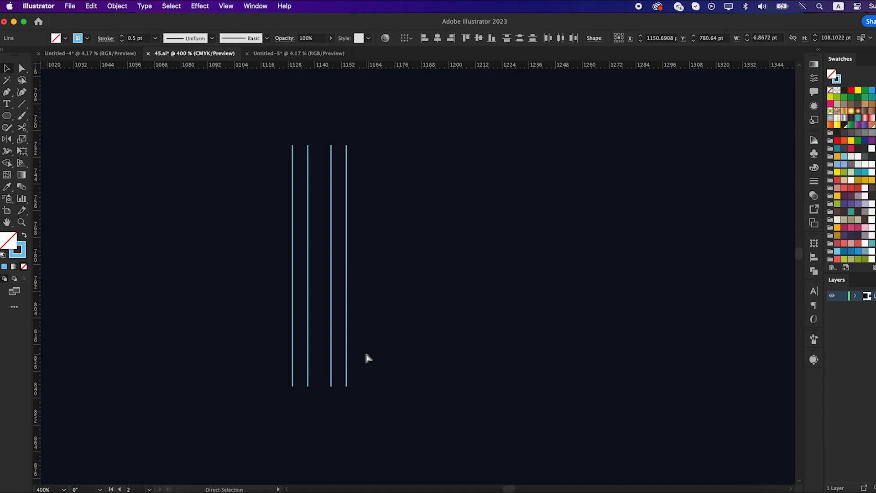
pyautogui.press('super+d')
pyautogui.press('super+d')
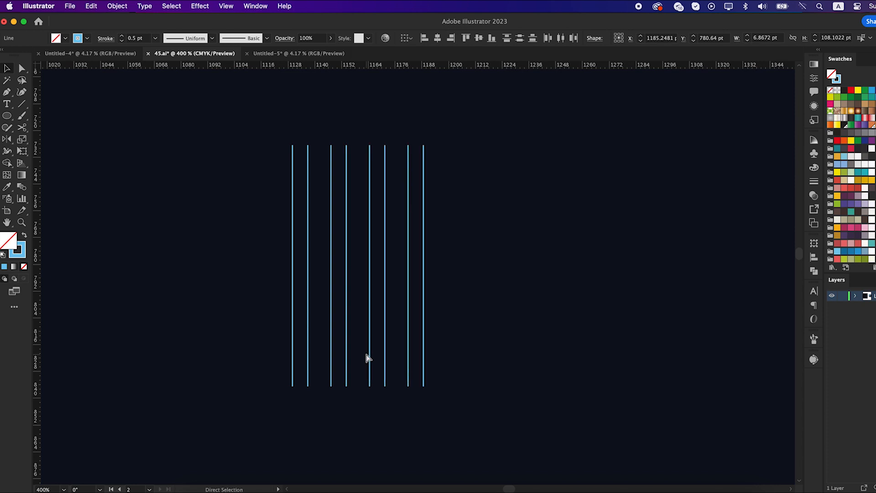
pyautogui.press('super+d')
pyautogui.press('super+d')
pyautogui.press('super+d')
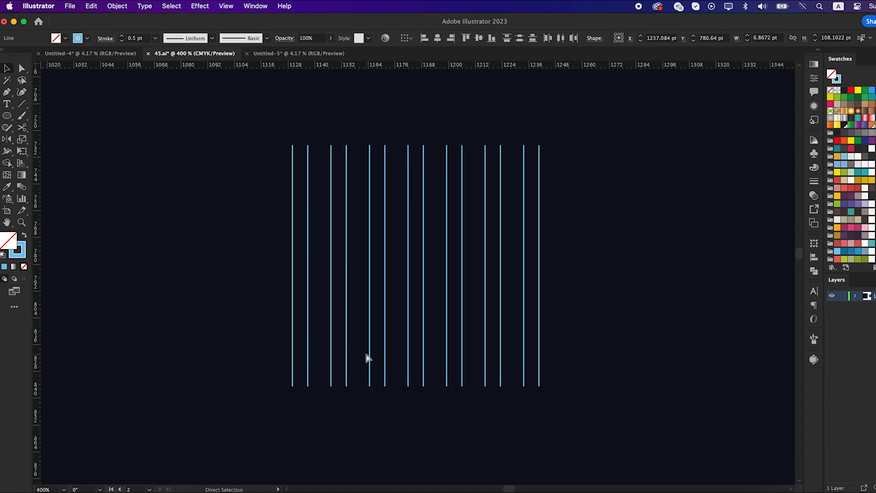
pyautogui.press('super+d')
pyautogui.press('super+d')
pyautogui.press('v')
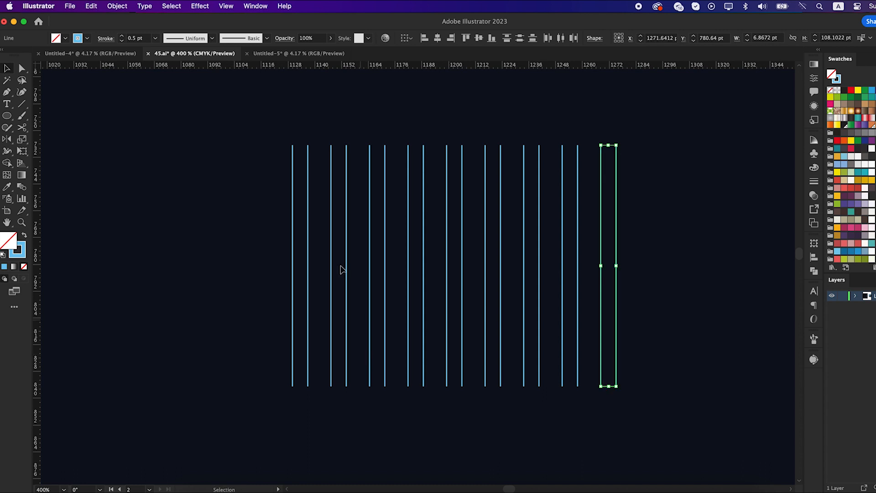
# Delete the outermost line at each end of the row of vertical lines
pyautogui.click(236, 196)
pyautogui.click(293, 196)
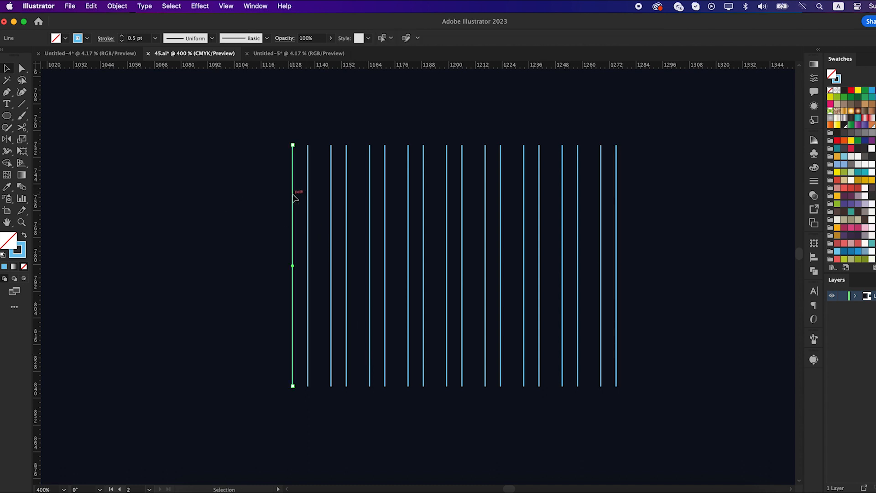
pyautogui.press('Delete')
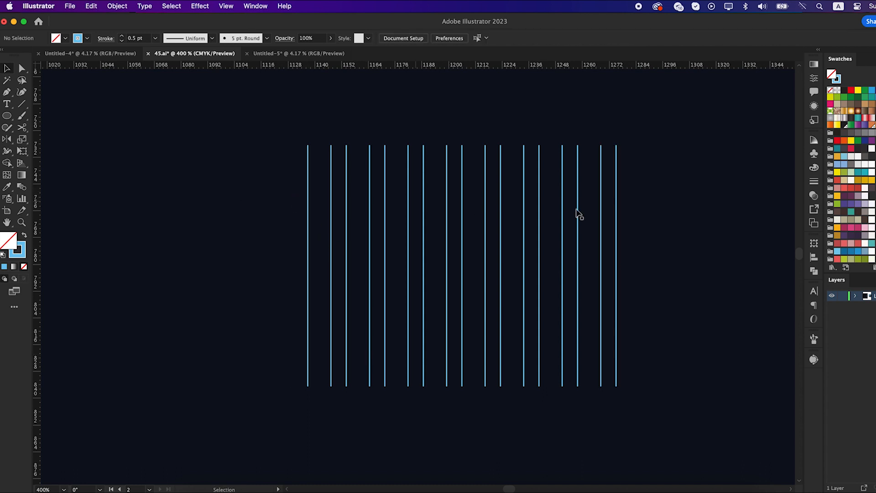
pyautogui.click(617, 226)
pyautogui.press('Delete')
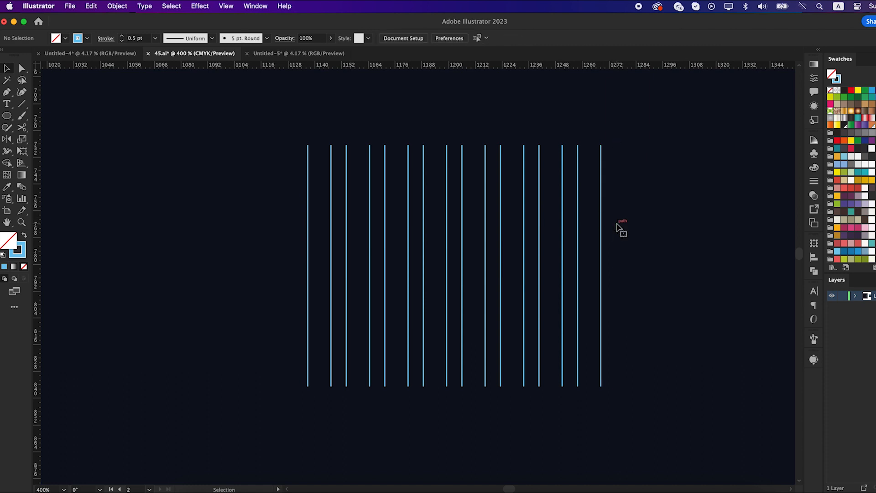
# Stretch all the vertical lines equally upward and downward to a height of about 134 pt
pyautogui.moveTo(265, 131); pyautogui.dragTo(607, 188)
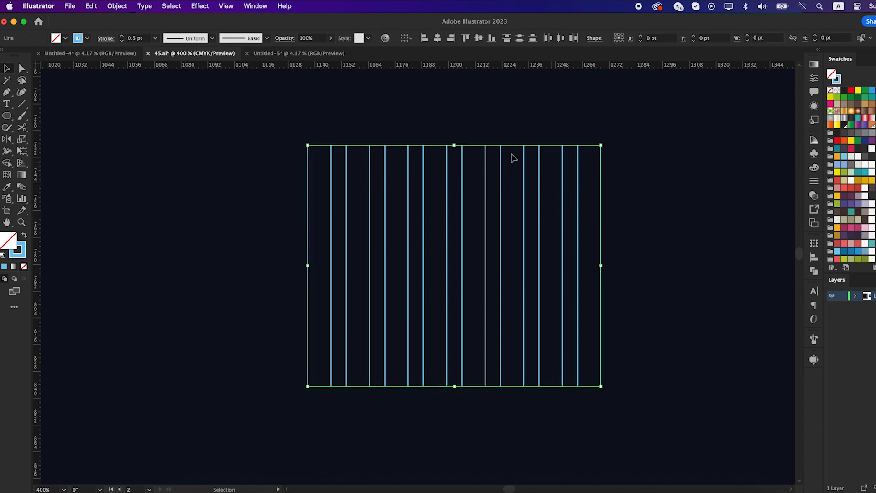
pyautogui.moveTo(454, 145); pyautogui.dragTo(450, 117)
pyautogui.click(470, 98)
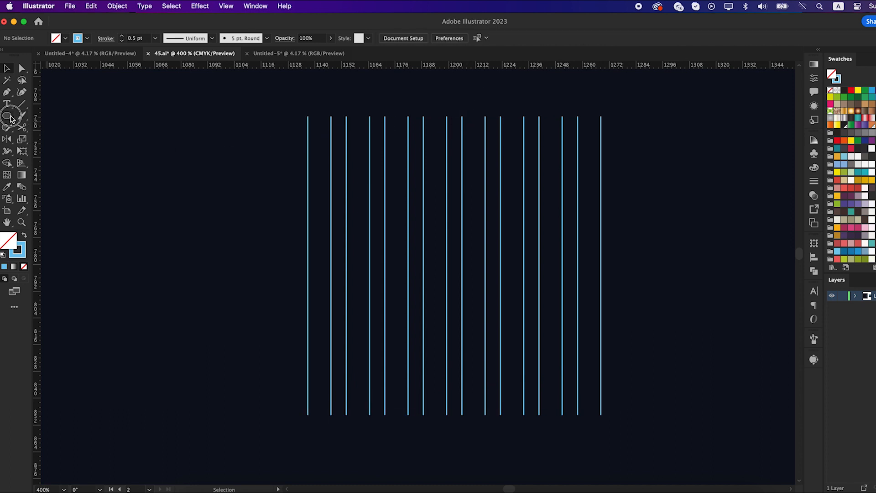
# Draw a circle about 131.4 pt in diameter spanning the outermost vertical lines, centred on their height
pyautogui.click(11, 118)
pyautogui.click(44, 139)
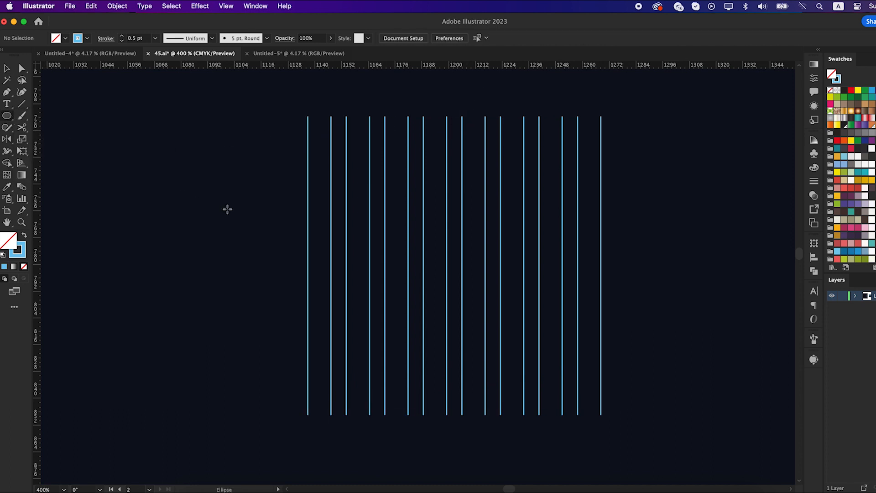
pyautogui.moveTo(308, 213); pyautogui.dragTo(598, 234)
pyautogui.press('v')
pyautogui.press('super+a')
pyautogui.click(614, 231)
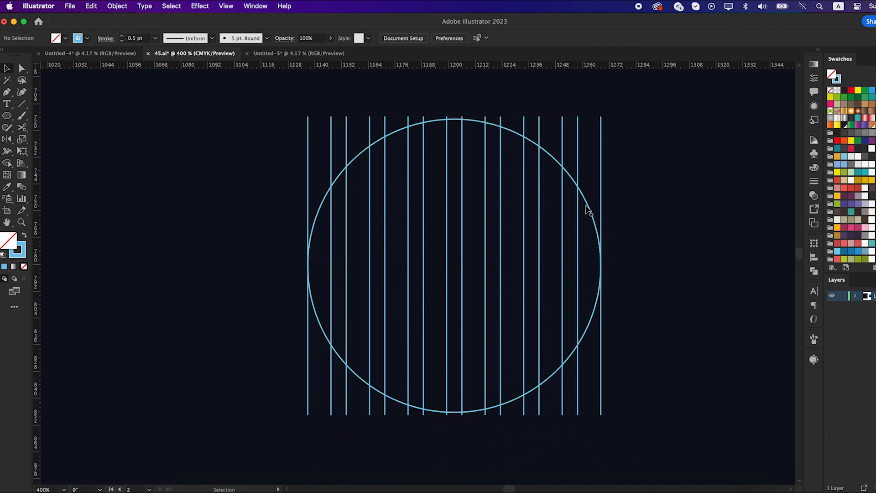
# Paste a copy of the circle in front and scale it down from its centre to about 110.9 pt, meeting the second outermost lines
pyautogui.click(588, 207)
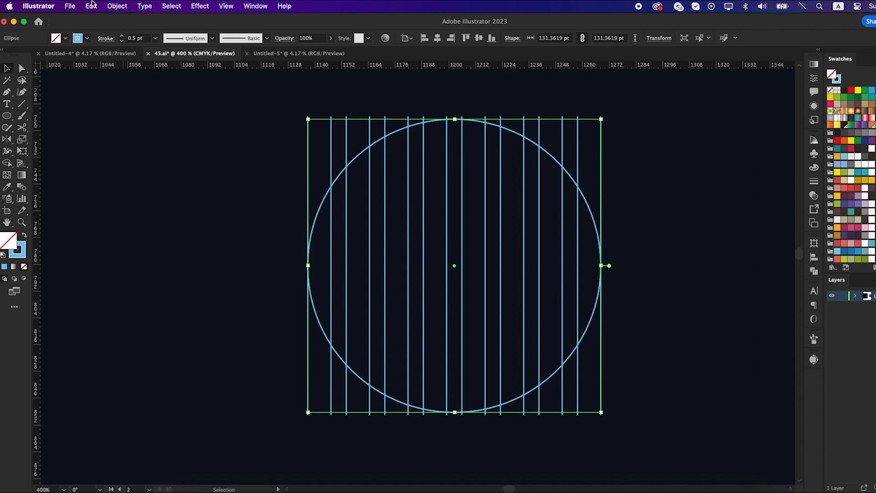
pyautogui.click(91, 5)
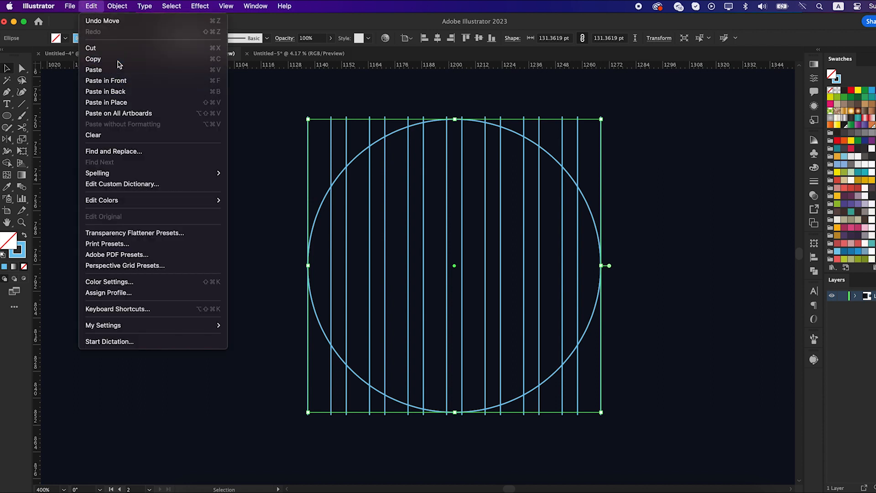
pyautogui.click(116, 60)
pyautogui.click(91, 6)
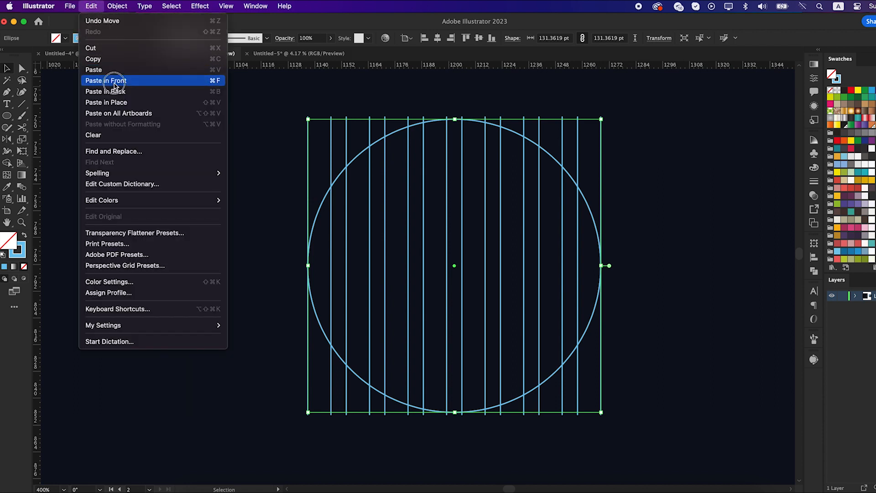
pyautogui.click(114, 82)
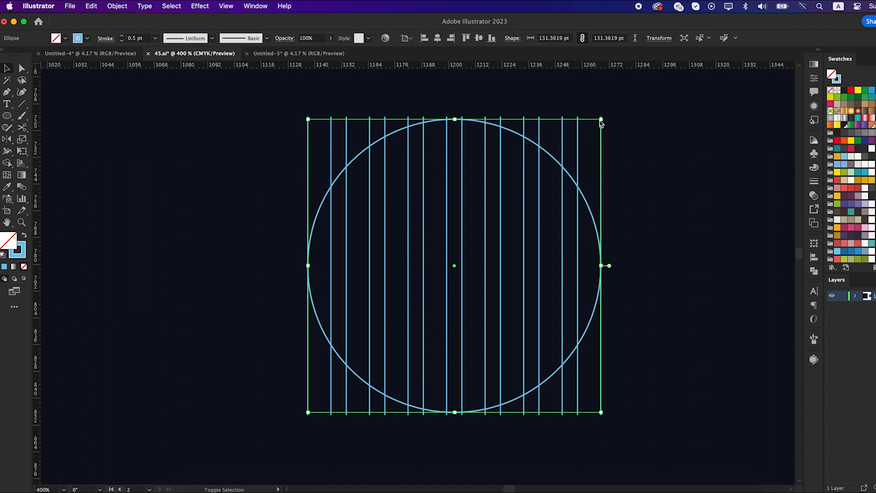
pyautogui.moveTo(600, 121); pyautogui.dragTo(591, 144)
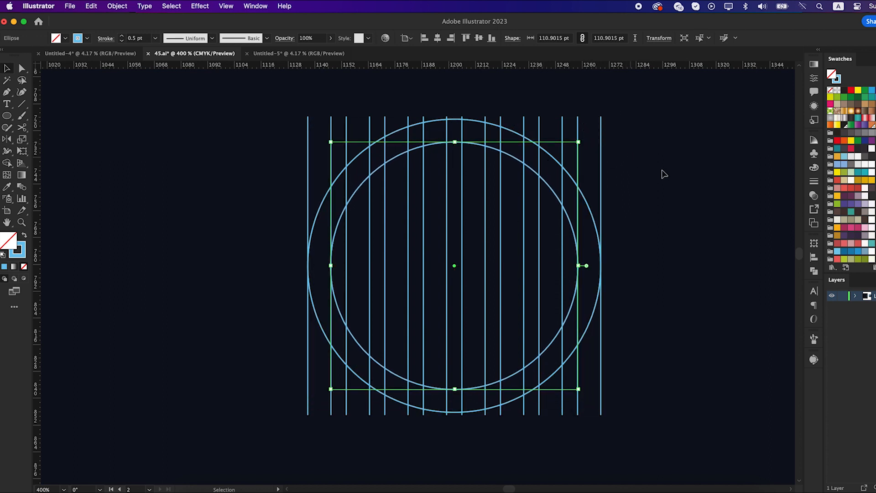
pyautogui.click(663, 179)
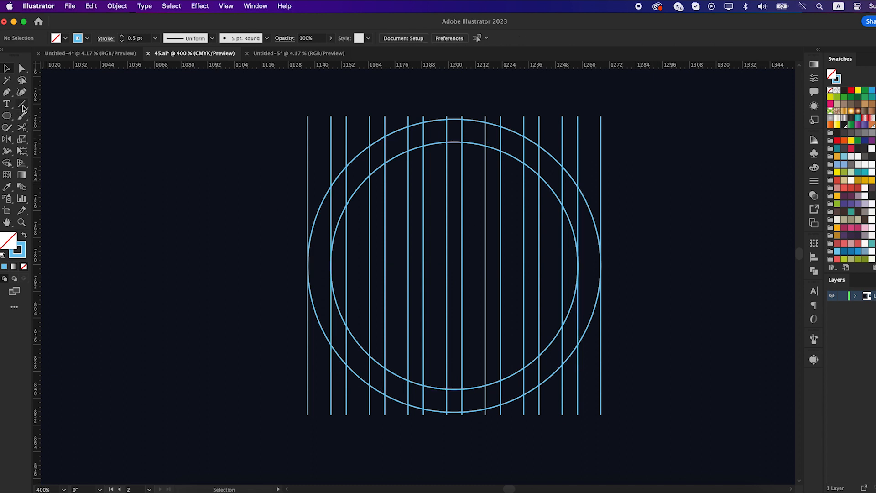
# Draw a horizontal line about 209 pt long through the circles' centre and place copies about 9.3 pt above and below it
pyautogui.click(23, 106)
pyautogui.click(66, 105)
pyautogui.moveTo(454, 265); pyautogui.dragTo(677, 299)
pyautogui.press('v')
pyautogui.click(632, 315)
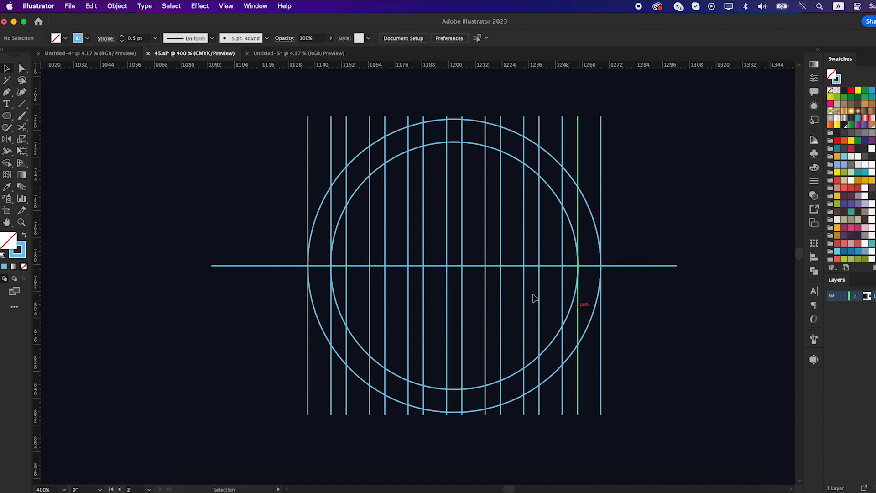
pyautogui.moveTo(474, 267); pyautogui.dragTo(480, 289)
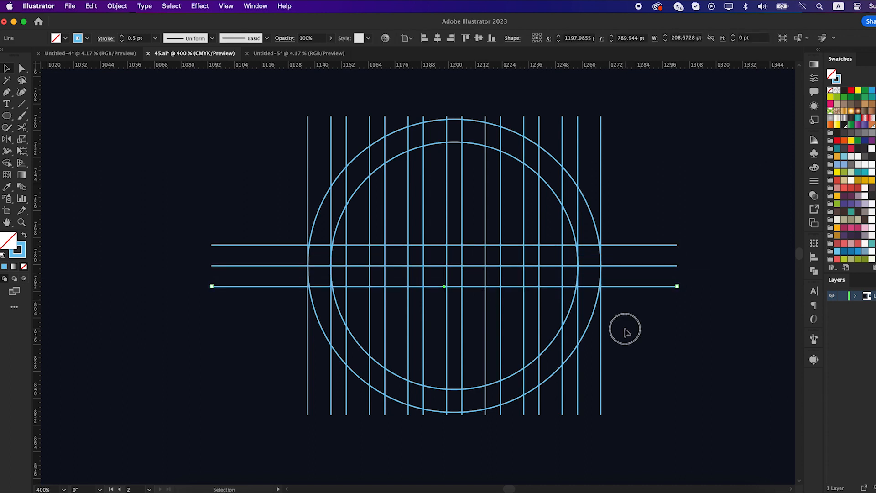
pyautogui.click(621, 338)
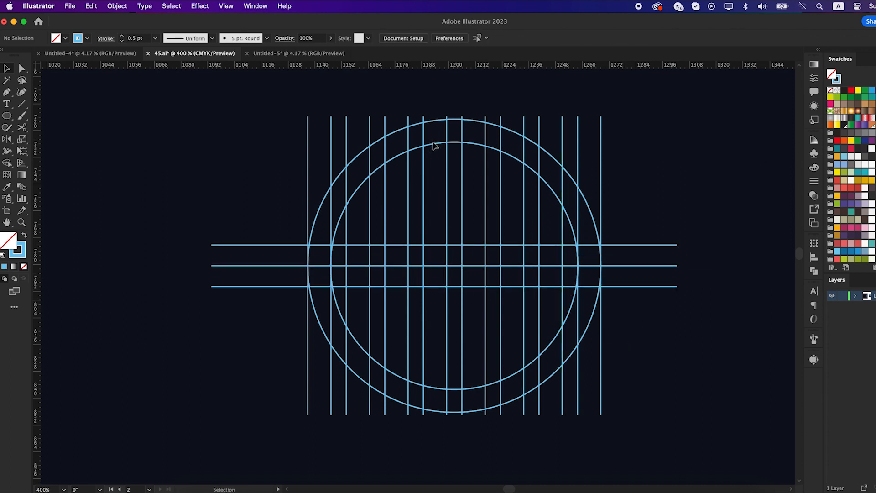
# Copy the inner circle to the clipboard and clear the selection
pyautogui.click(436, 145)
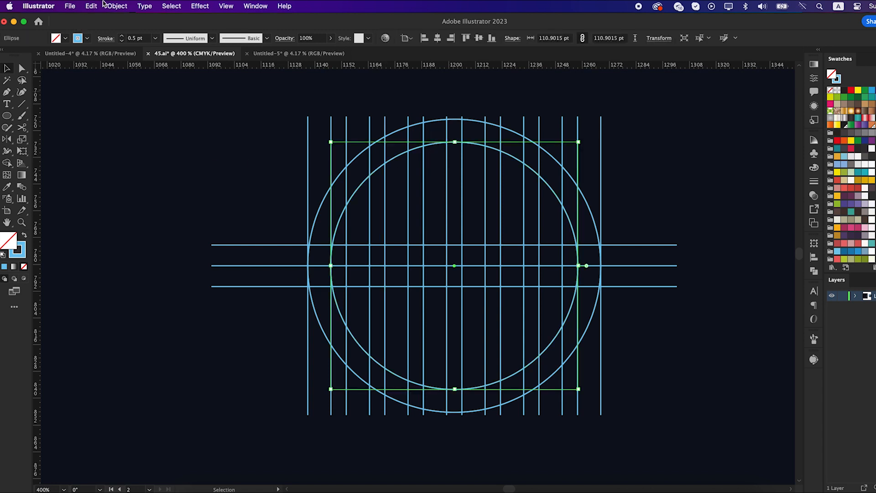
pyautogui.click(97, 5)
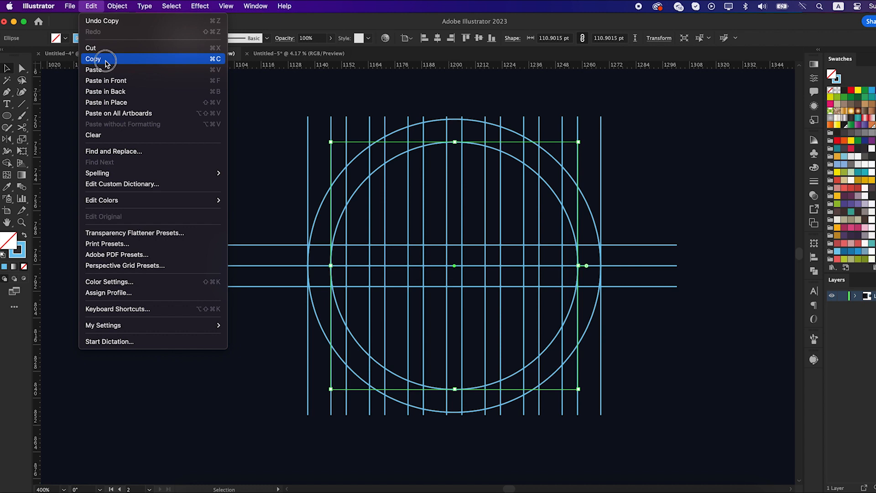
pyautogui.click(106, 60)
pyautogui.click(275, 155)
# Merge the ring, except its bottom gap, and two vertical bars with outward arms into a blue-filled shape with Shape Builder
pyautogui.moveTo(288, 121); pyautogui.dragTo(639, 423)
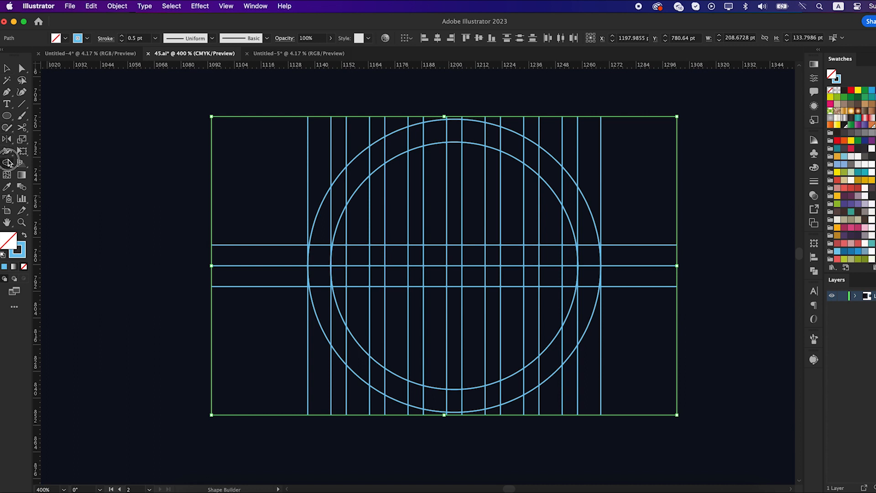
pyautogui.moveTo(9, 158); pyautogui.dragTo(59, 166)
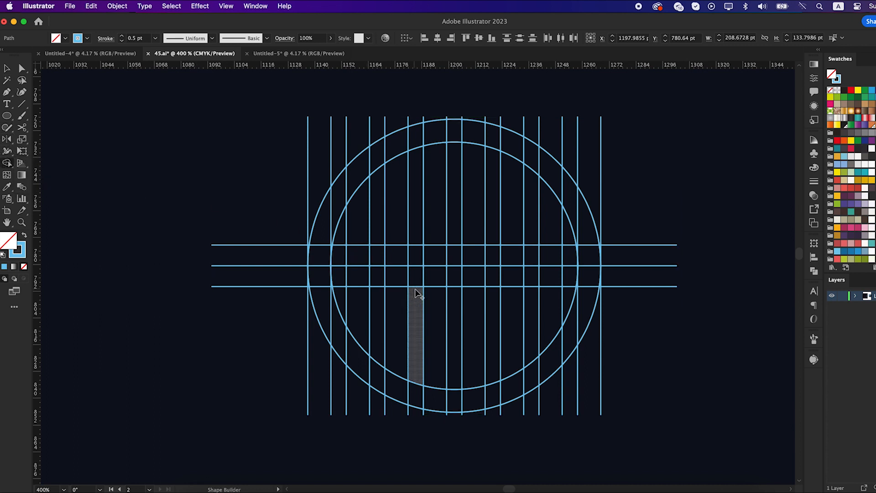
pyautogui.hotkey('shift', 'x')
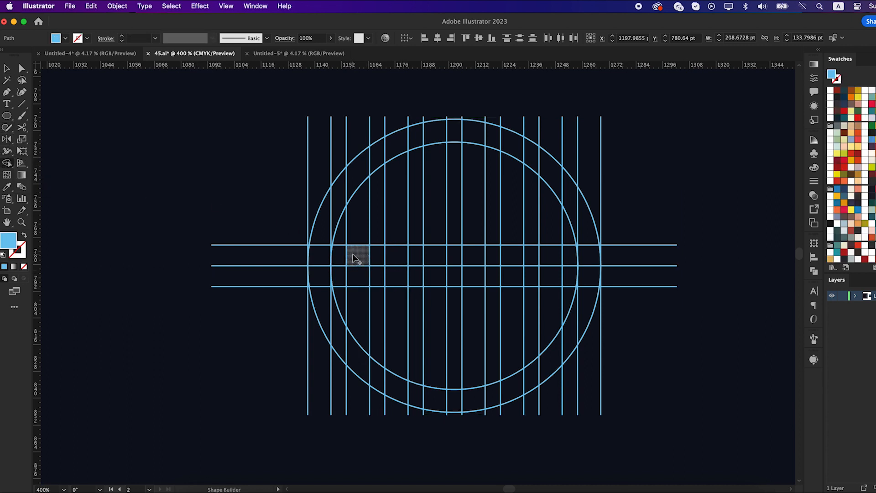
pyautogui.moveTo(360, 255)
pyautogui.mouseDown()
pyautogui.moveTo(390, 257)
pyautogui.moveTo(389, 376)
pyautogui.moveTo(351, 350)
pyautogui.moveTo(323, 296)
pyautogui.moveTo(320, 243)
pyautogui.moveTo(346, 185)
pyautogui.moveTo(392, 145)
pyautogui.moveTo(438, 133)
pyautogui.moveTo(486, 132)
pyautogui.moveTo(528, 152)
pyautogui.mouseUp()
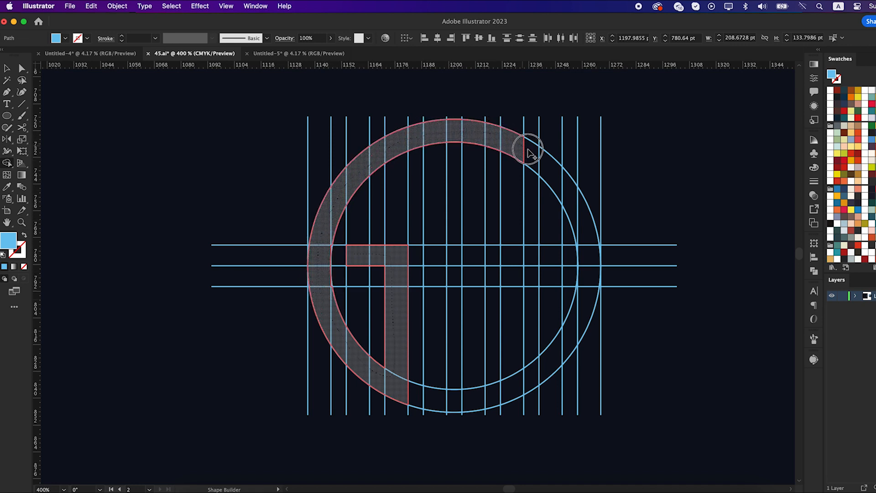
pyautogui.moveTo(581, 223)
pyautogui.mouseDown()
pyautogui.moveTo(589, 265)
pyautogui.moveTo(574, 329)
pyautogui.mouseUp()
pyautogui.moveTo(555, 359)
pyautogui.mouseDown()
pyautogui.moveTo(513, 385)
pyautogui.moveTo(504, 349)
pyautogui.moveTo(512, 281)
pyautogui.moveTo(520, 250)
pyautogui.moveTo(549, 252)
pyautogui.mouseUp()
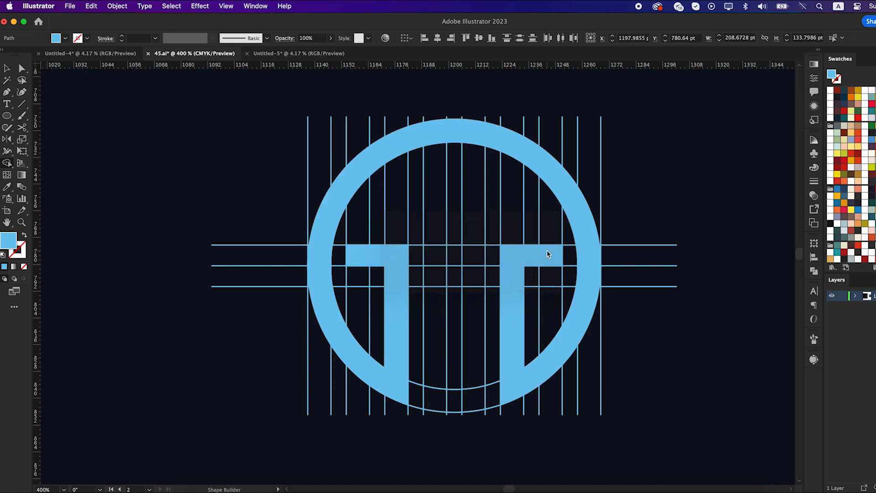
pyautogui.press('v')
pyautogui.click(653, 230)
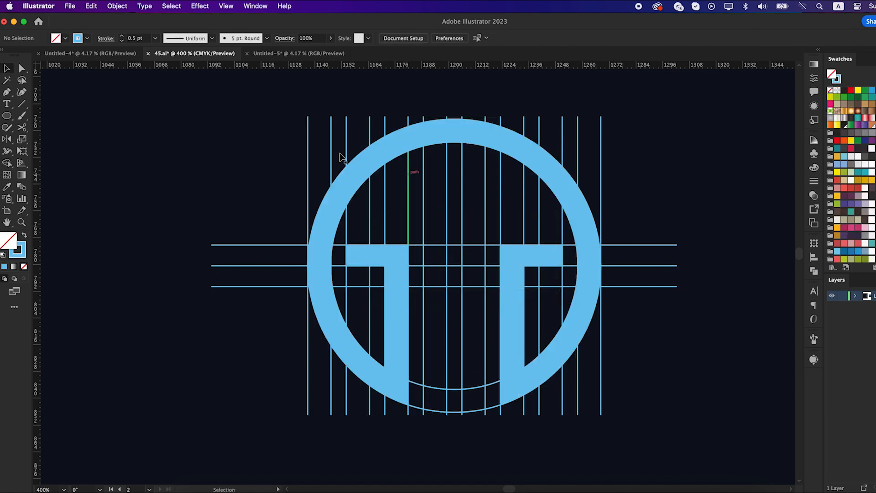
# Paste the copied circle in front and scale it down from its centre to about 93.6 pt
pyautogui.moveTo(246, 110); pyautogui.dragTo(625, 410)
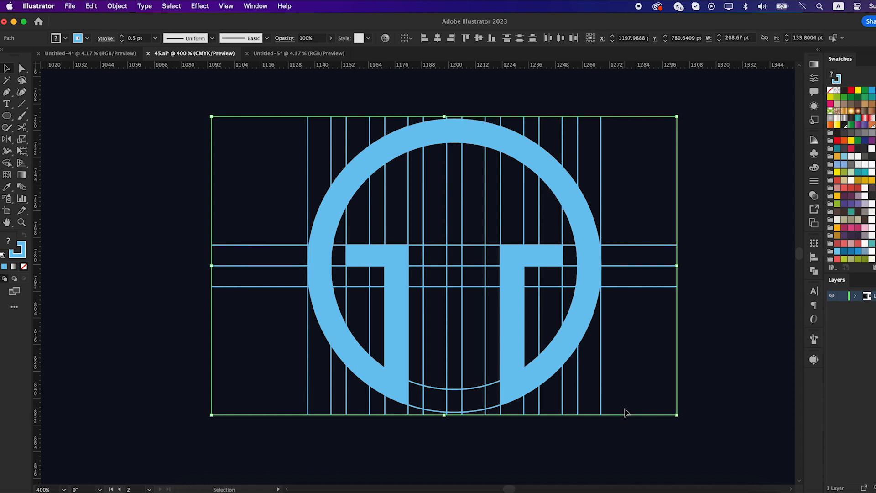
pyautogui.click(92, 6)
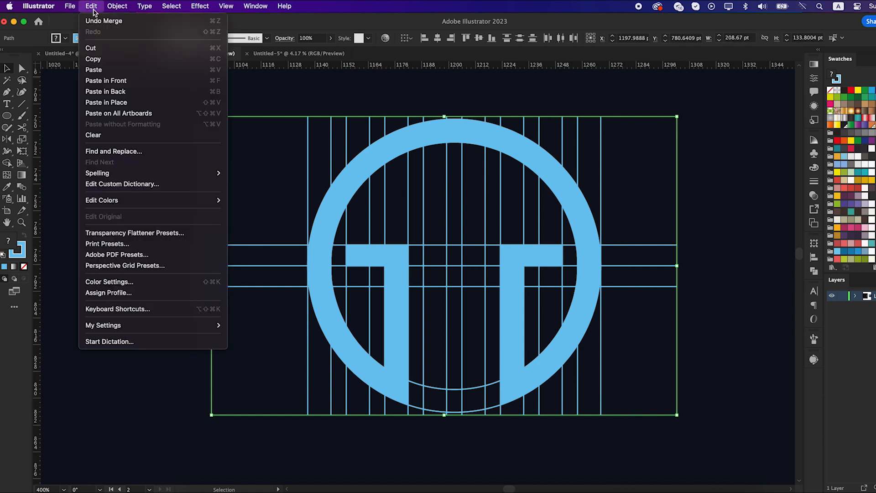
pyautogui.click(108, 81)
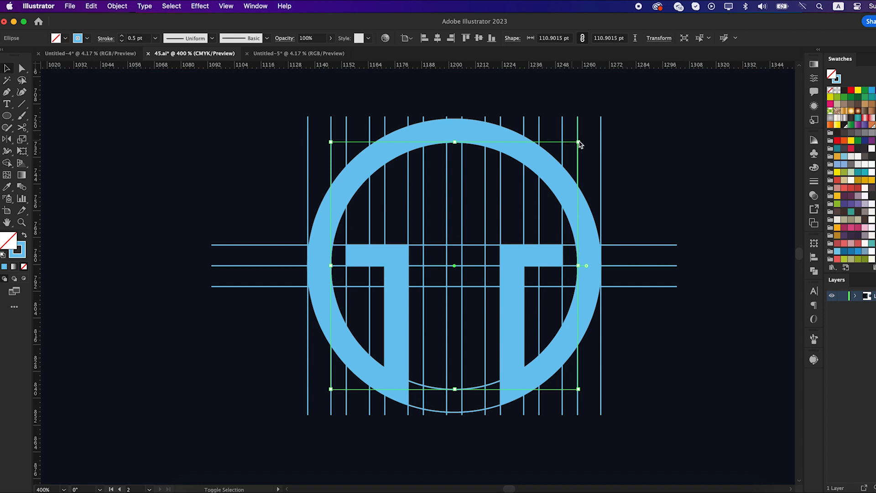
pyautogui.moveTo(579, 144); pyautogui.dragTo(572, 163)
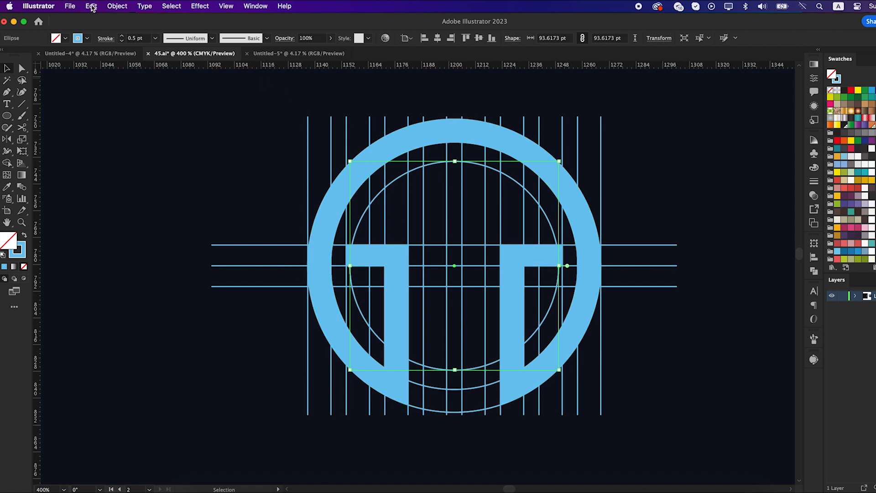
# Copy the selected circle, paste the copy in front, scale it down from its centre to form a smaller concentric circle, and clear the selection
pyautogui.click(92, 7)
pyautogui.click(106, 59)
pyautogui.click(92, 7)
pyautogui.click(116, 81)
pyautogui.moveTo(560, 162); pyautogui.dragTo(553, 181)
pyautogui.click(318, 190)
# Merge the two central vertical bars and the curved band between the two inner circles into a blue arch with Shape Builder
pyautogui.press('super+a')
pyautogui.hotkey('shift', 'm')
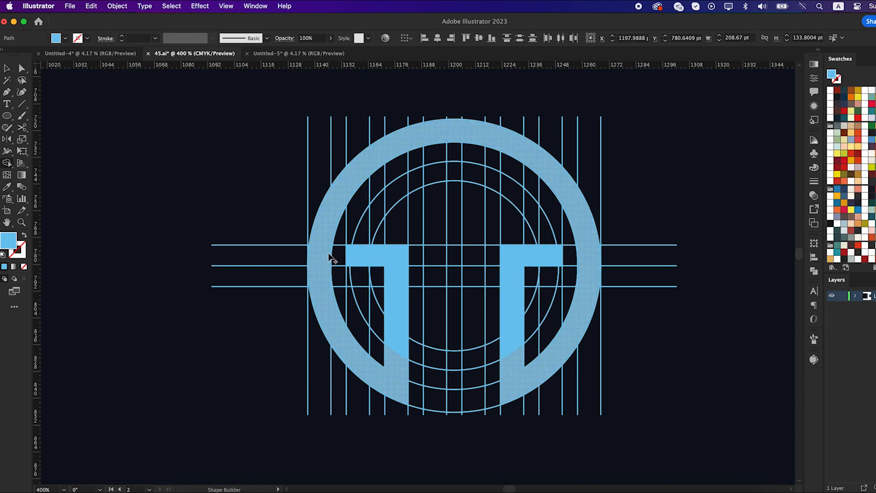
pyautogui.scroll(6, 330, 250)
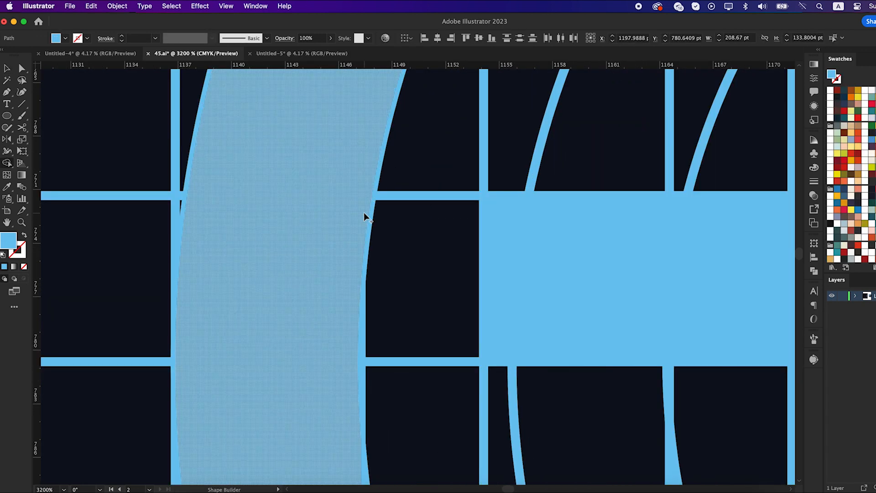
pyautogui.scroll(-3, 361, 247)
pyautogui.scroll(3, 358, 307)
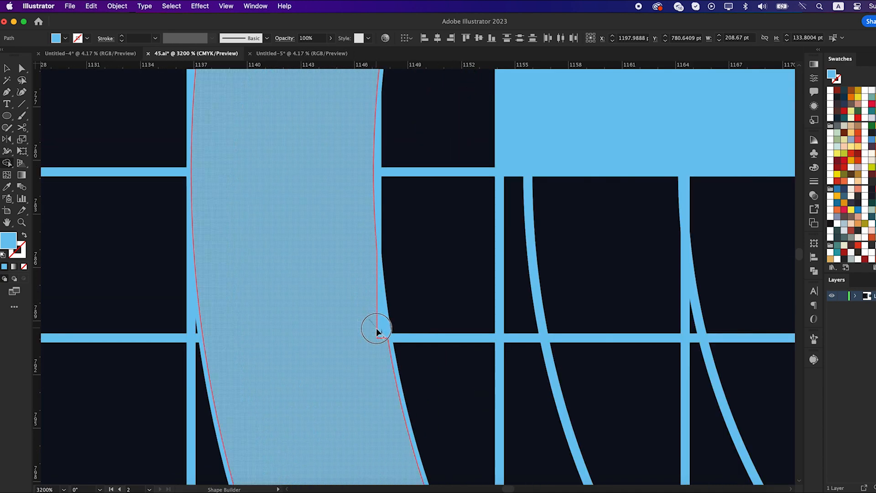
pyautogui.scroll(-5, 380, 332)
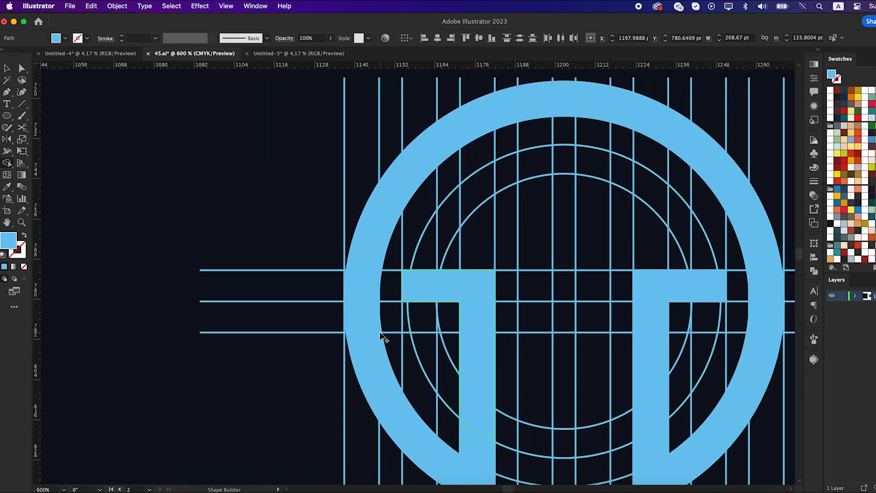
pyautogui.scroll(-1, 380, 332)
pyautogui.moveTo(381, 333); pyautogui.dragTo(324, 305)
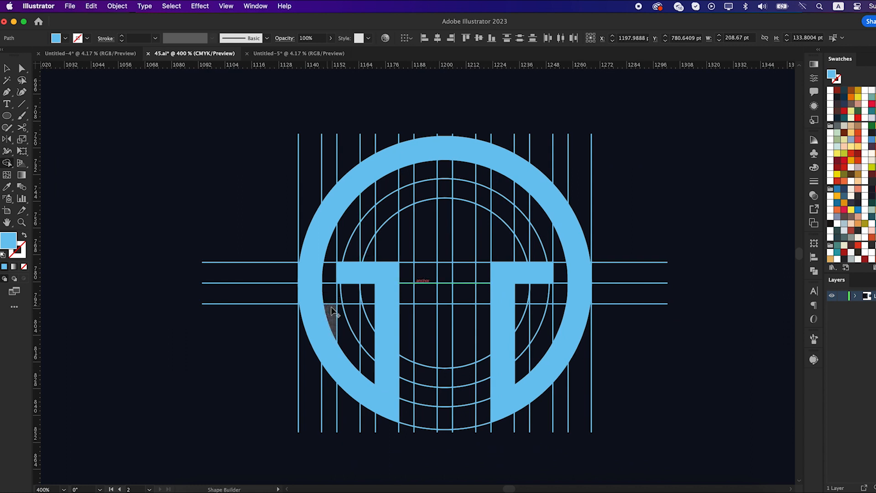
pyautogui.press('v')
pyautogui.hotkey('shift', 'm')
pyautogui.moveTo(423, 414)
pyautogui.mouseDown()
pyautogui.moveTo(421, 260)
pyautogui.moveTo(429, 189)
pyautogui.moveTo(448, 184)
pyautogui.moveTo(463, 190)
pyautogui.moveTo(466, 220)
pyautogui.moveTo(459, 416)
pyautogui.mouseUp()
# Merge the upper and lower slivers along the ring's left inner edge into the ring in outline mode, and return to preview mode
pyautogui.scroll(3, 310, 275)
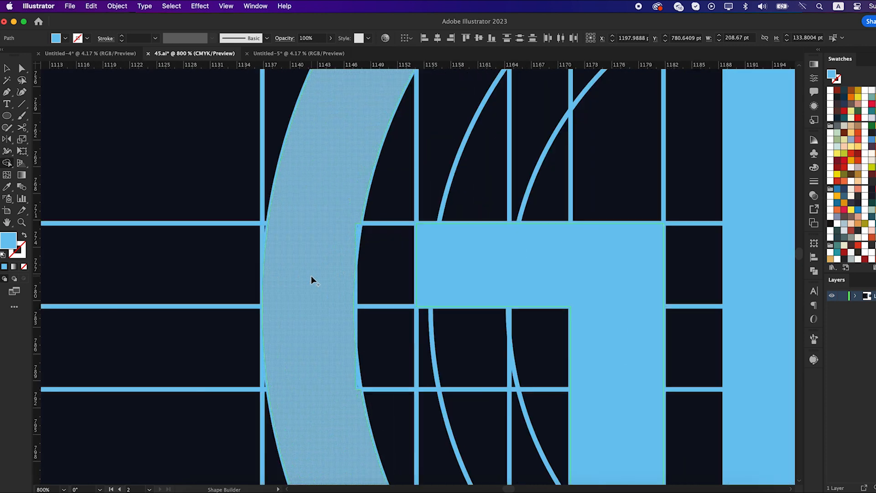
pyautogui.press('super+y')
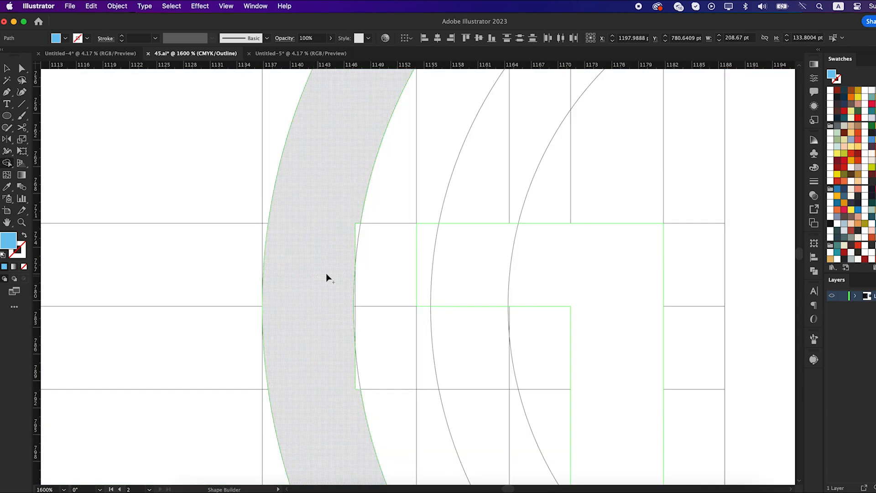
pyautogui.moveTo(344, 256); pyautogui.dragTo(357, 231)
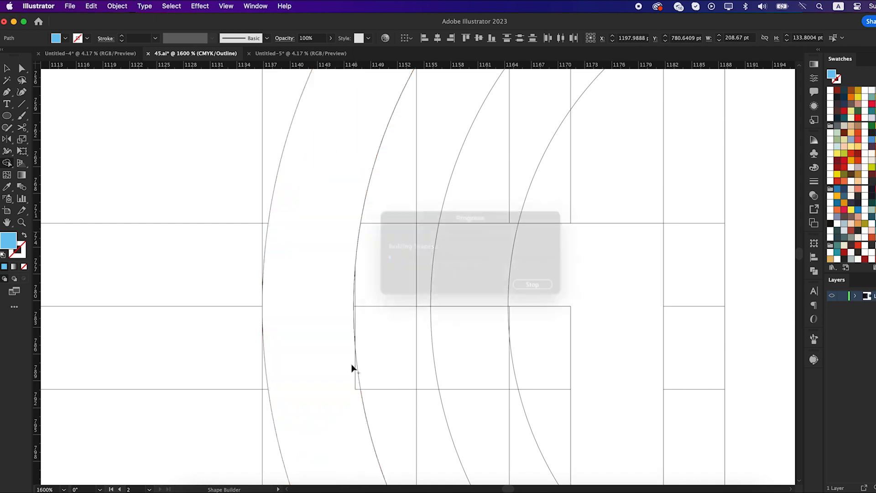
pyautogui.moveTo(352, 367); pyautogui.dragTo(357, 383)
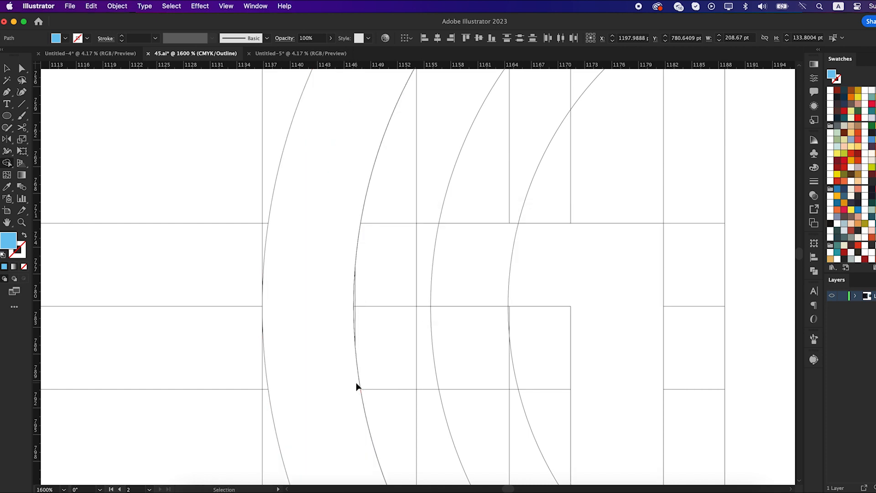
pyautogui.press('super+y')
# Merge the upper and lower slivers along the ring's right inner edge into the ring in outline mode
pyautogui.scroll(-4, 357, 383)
pyautogui.moveTo(404, 342); pyautogui.dragTo(253, 277)
pyautogui.scroll(6, 468, 295)
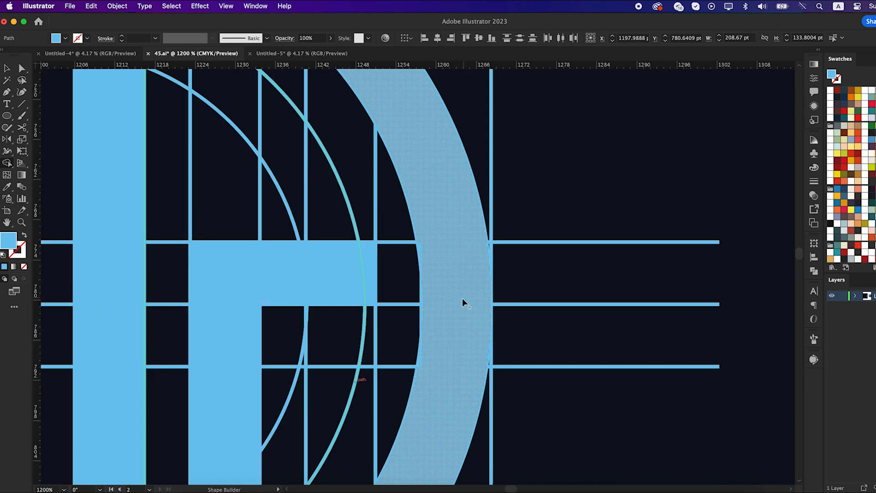
pyautogui.scroll(3, 462, 298)
pyautogui.press('super+y')
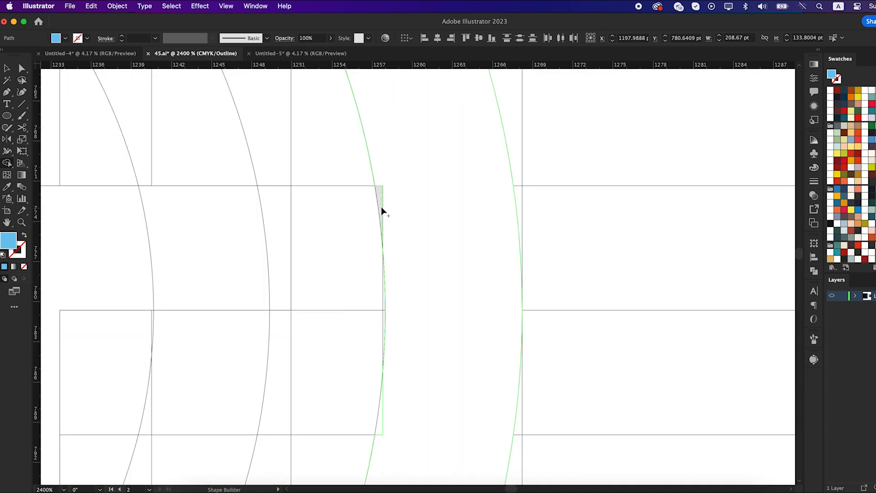
pyautogui.moveTo(381, 207)
pyautogui.mouseDown()
pyautogui.moveTo(377, 196)
pyautogui.moveTo(393, 235)
pyautogui.mouseUp()
pyautogui.moveTo(395, 404)
pyautogui.mouseDown()
pyautogui.moveTo(380, 432)
pyautogui.moveTo(478, 334)
pyautogui.mouseUp()
# Switch the display back to preview mode and deselect the whole logo construction
pyautogui.scroll(-4, 404, 429)
pyautogui.press('super+y')
pyautogui.scroll(-2, 408, 426)
pyautogui.press('v')
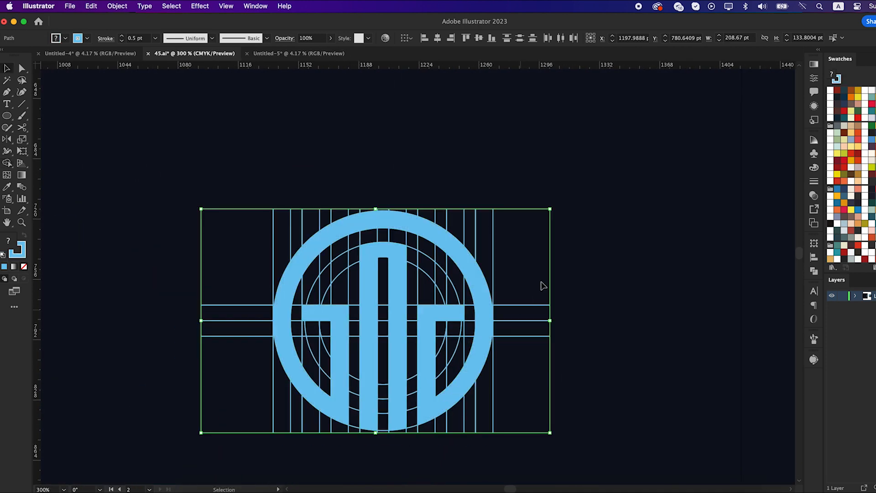
pyautogui.click(555, 265)
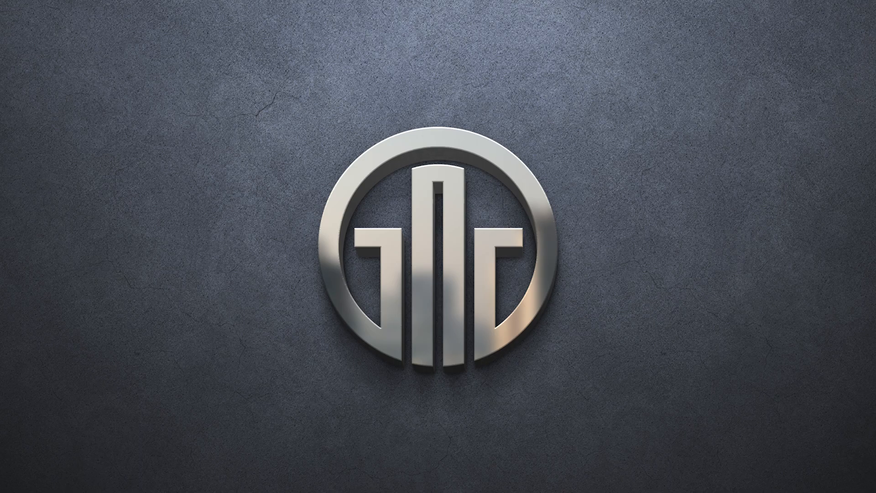